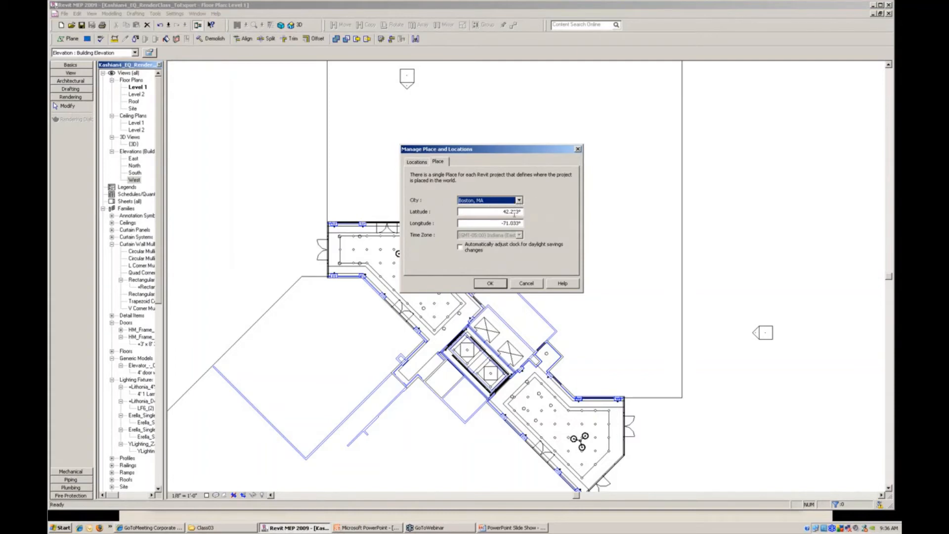
- Set the project's place to the city Fresno, CA and accept the location settings
click(519, 201)
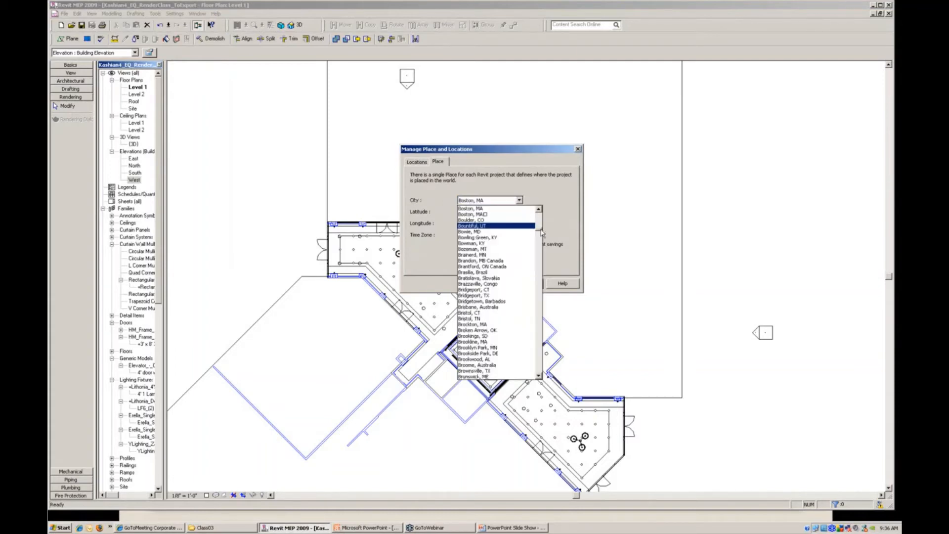
drag(539, 234, 539, 277)
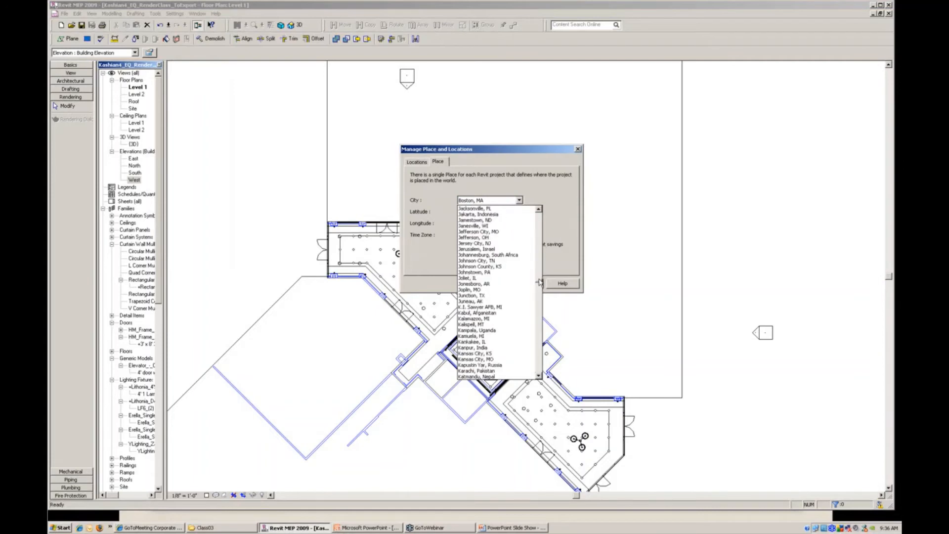
scroll(492, 283, up, 20)
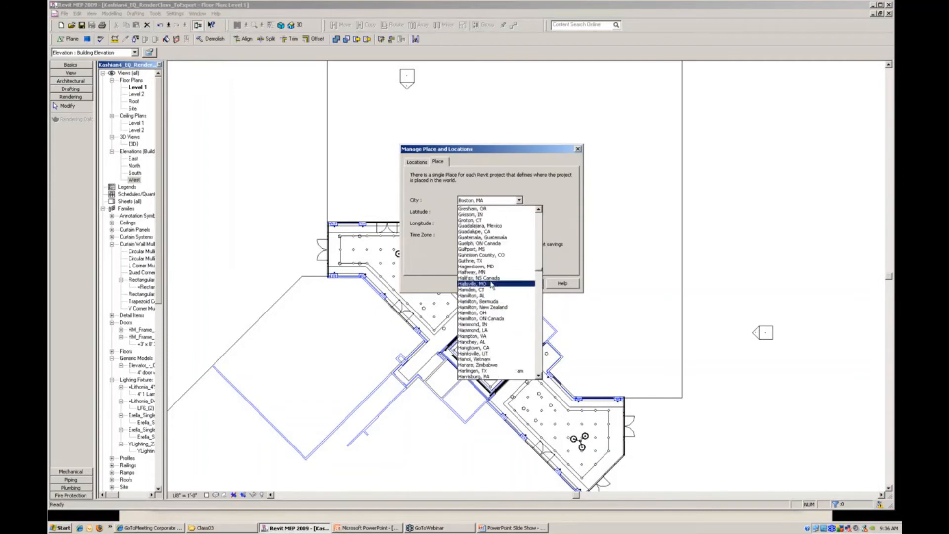
scroll(491, 284, up, 8)
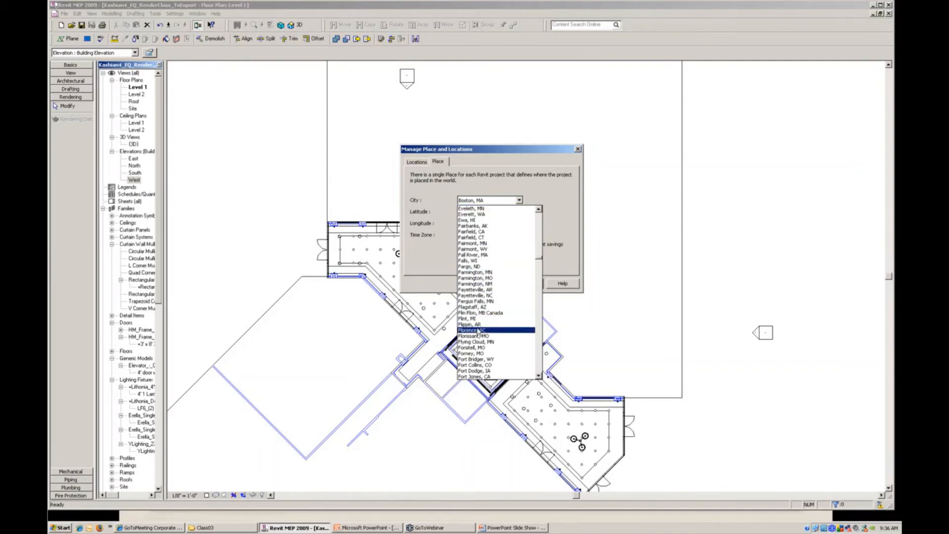
scroll(476, 352, down, 9)
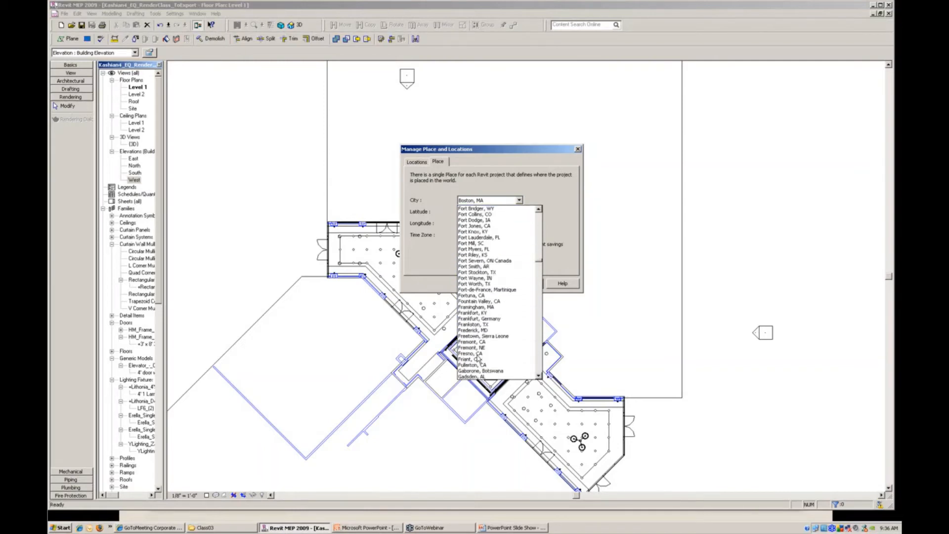
click(473, 354)
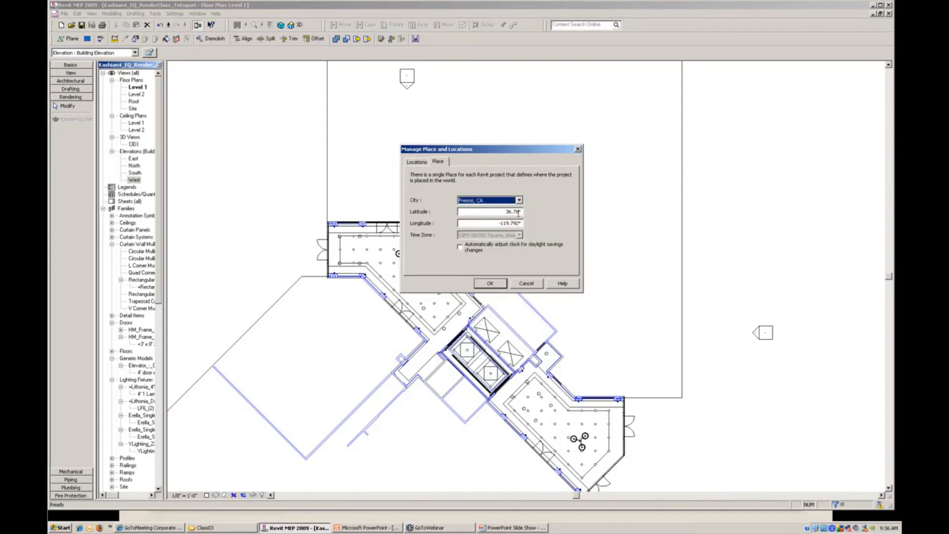
click(491, 284)
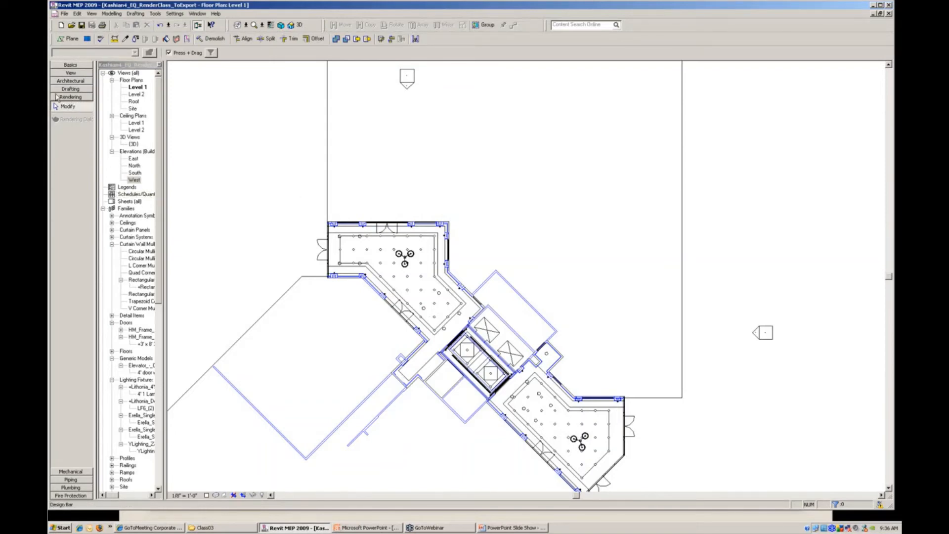
right_click(69, 188)
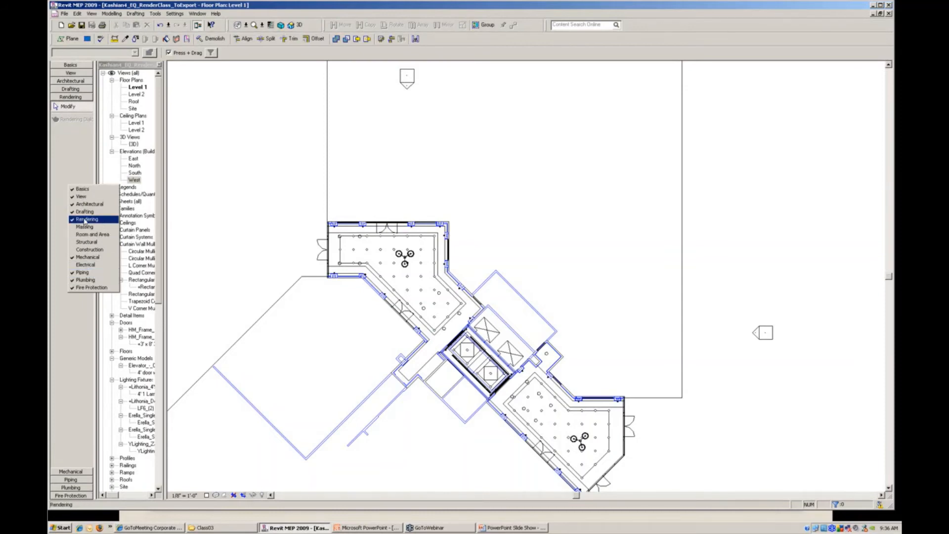
click(268, 4)
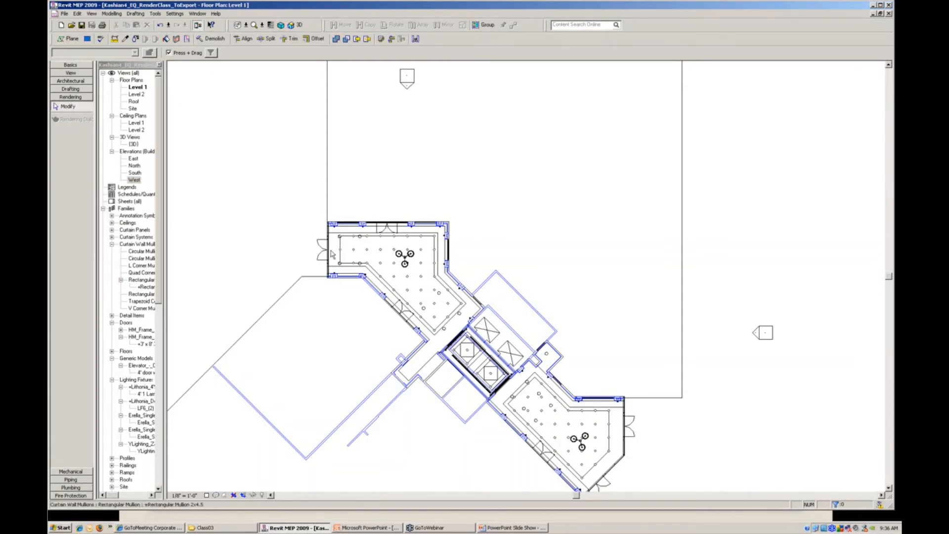
- Open the rendering settings for the {3D} view and set the lighting scheme to Exterior: Sun only
double_click(134, 144)
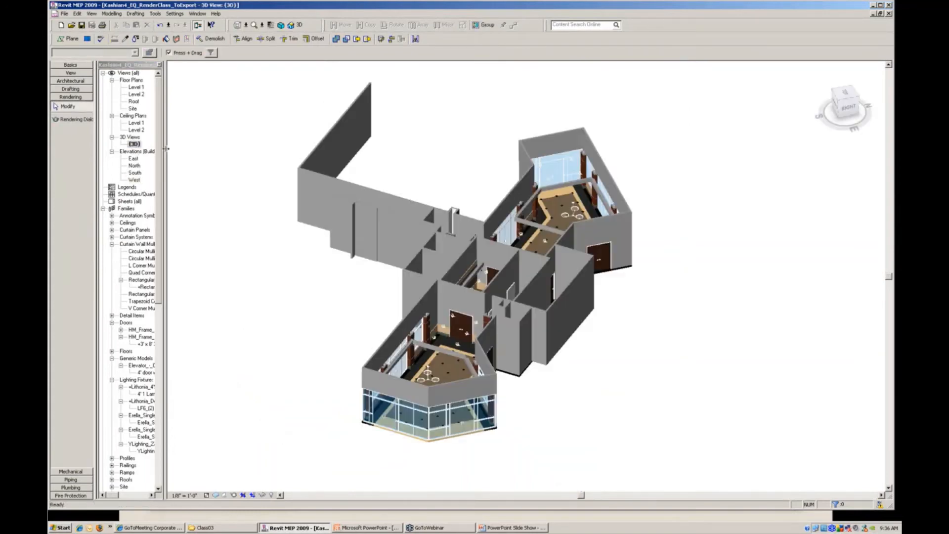
click(62, 121)
drag(266, 64, 410, 110)
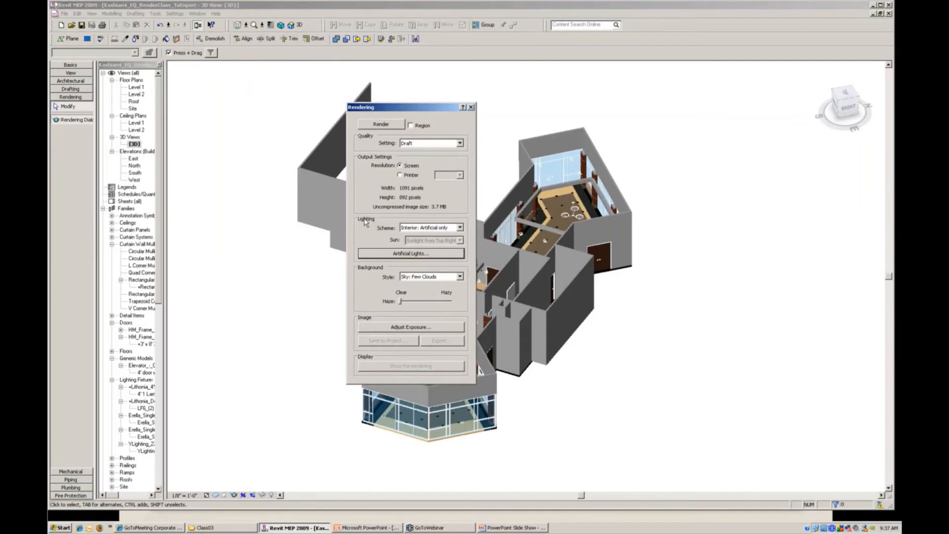
click(460, 229)
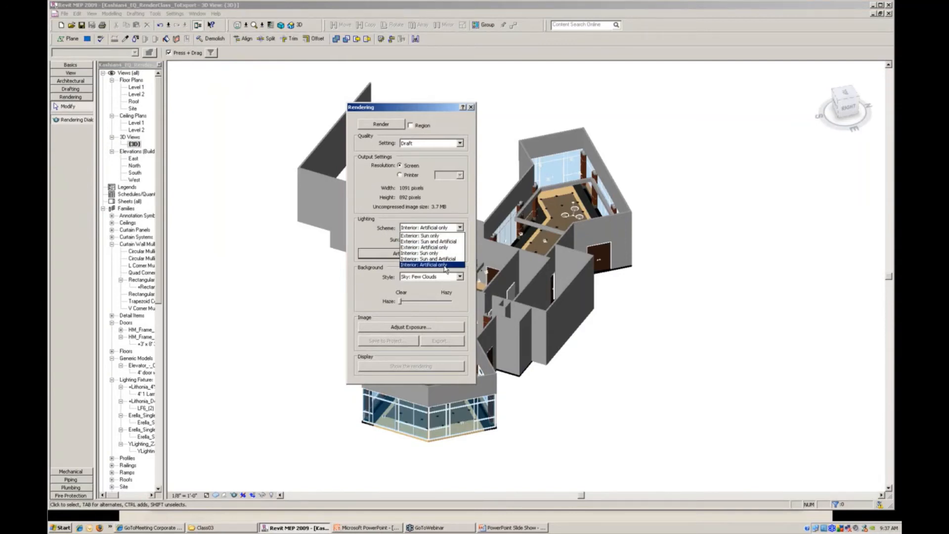
click(423, 238)
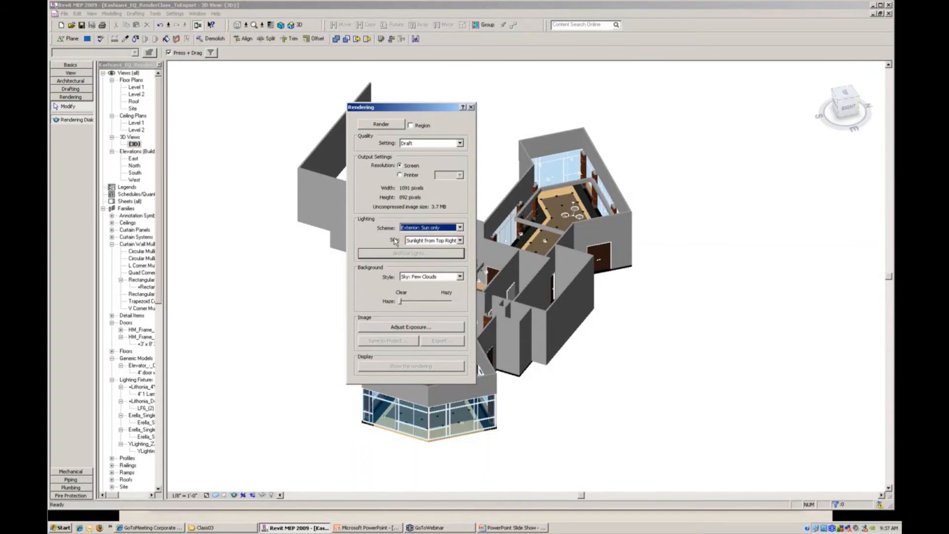
- Open the sun and shadow settings for editing from the rendering's sun options
click(460, 240)
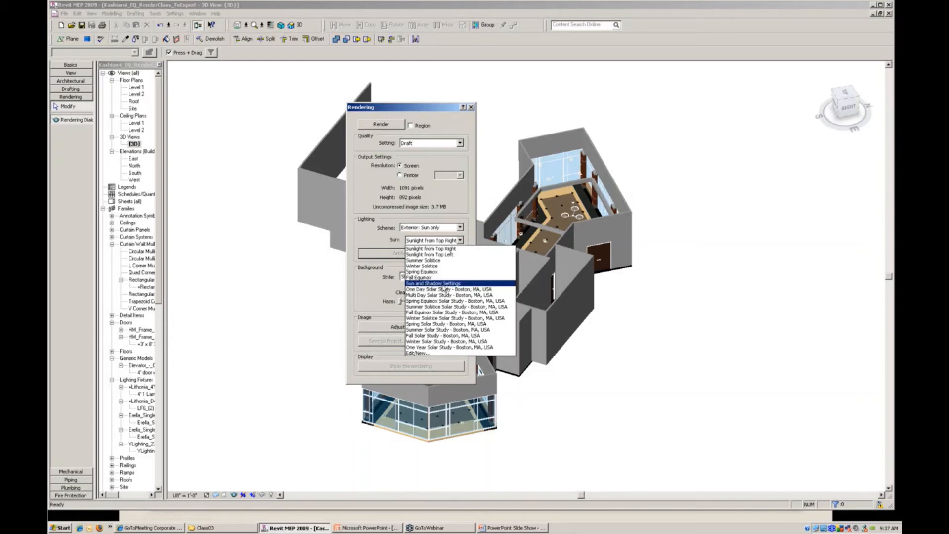
click(417, 353)
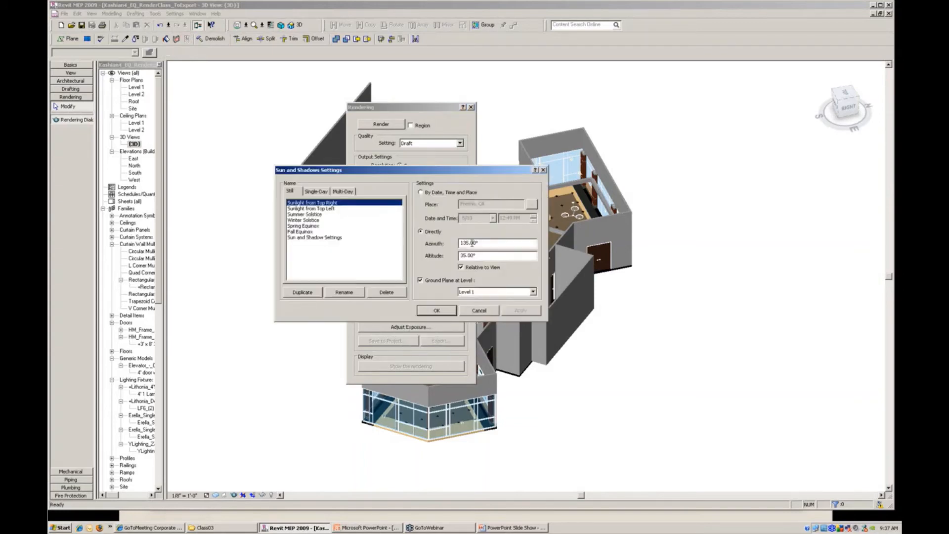
drag(406, 172, 730, 101)
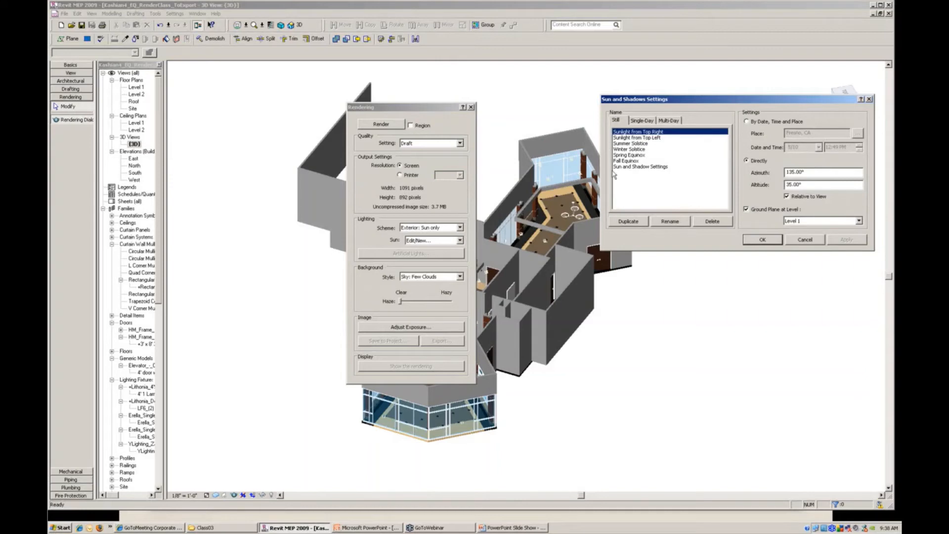
- Compare the azimuth and altitude of the Sunlight from Top Right and Sunlight from Top Left presets
click(650, 138)
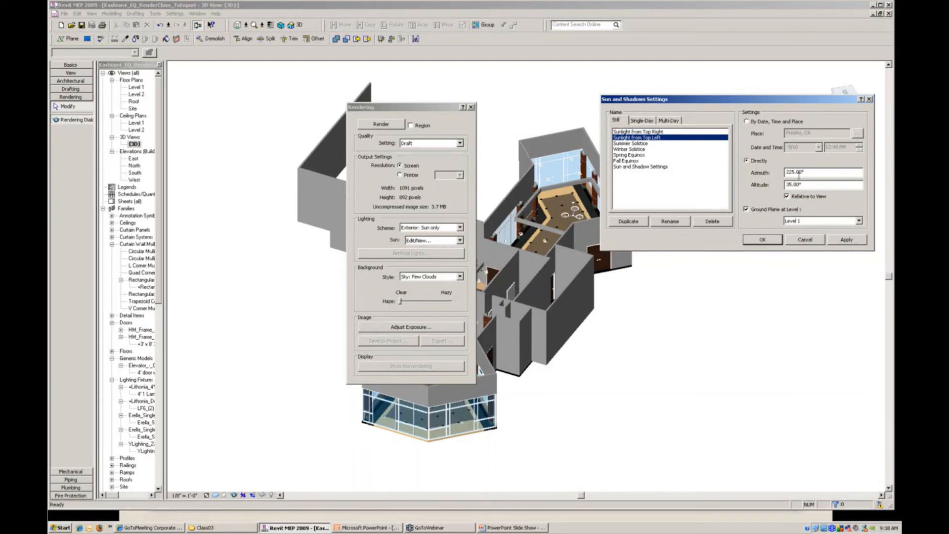
click(633, 133)
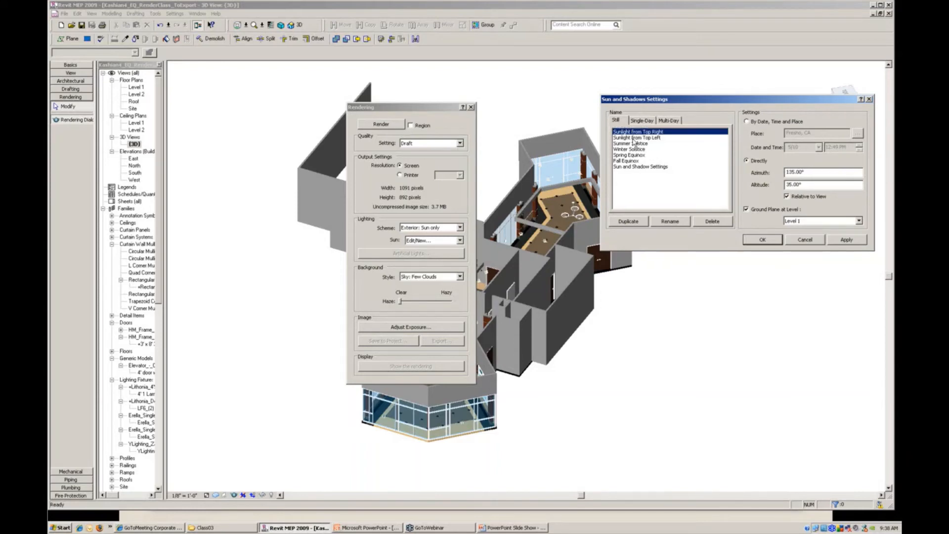
click(633, 139)
click(635, 132)
click(634, 138)
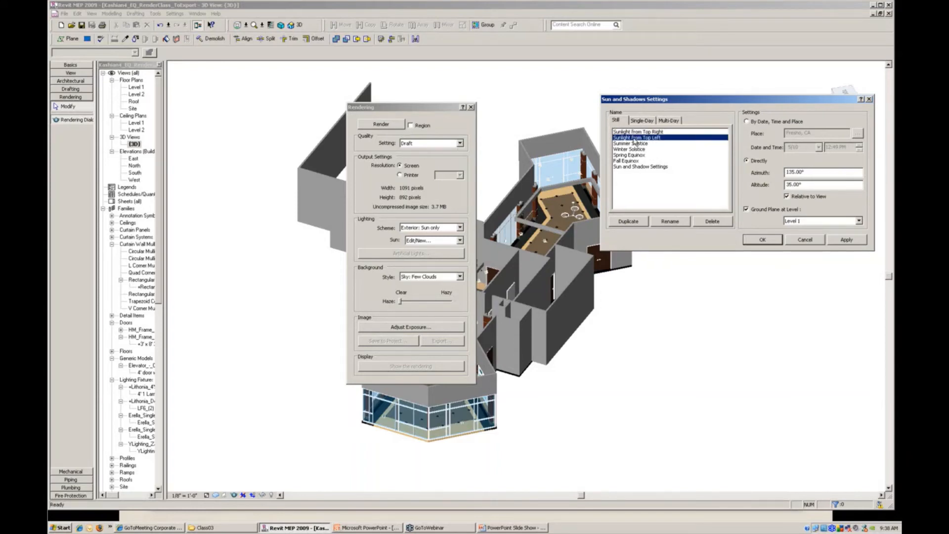
- Define the sun position of the Sun and Shadow Settings preset by date, time and place
click(622, 168)
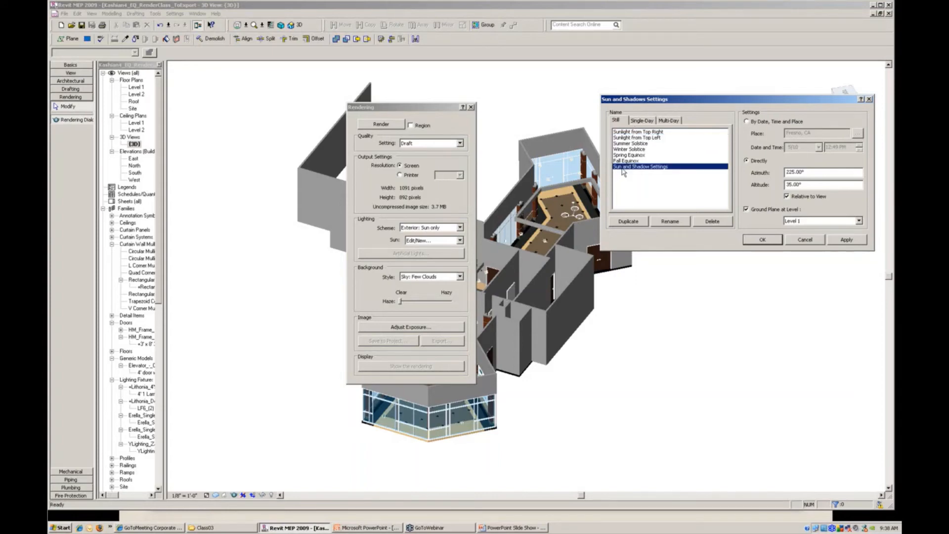
click(747, 122)
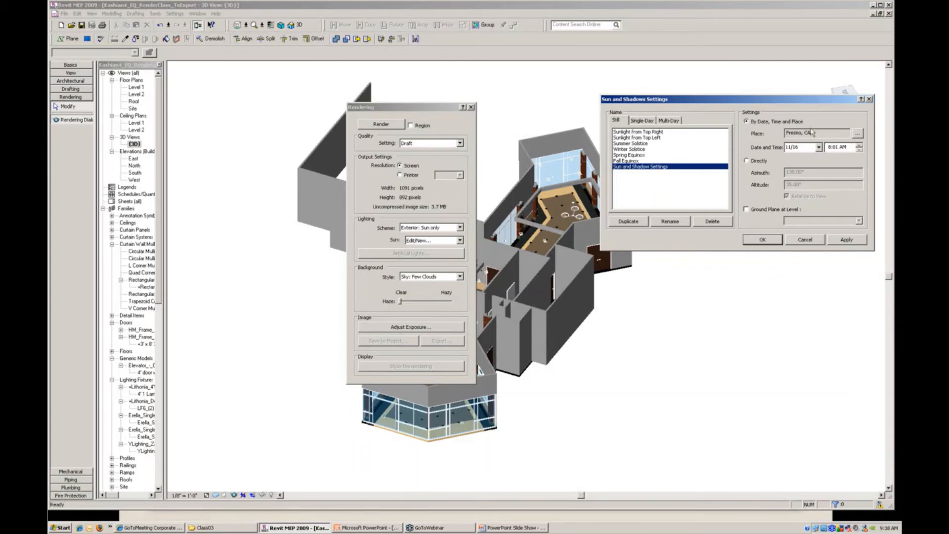
- Compare the dates and times of the Summer Solstice, Winter Solstice and Spring Equinox presets
click(630, 155)
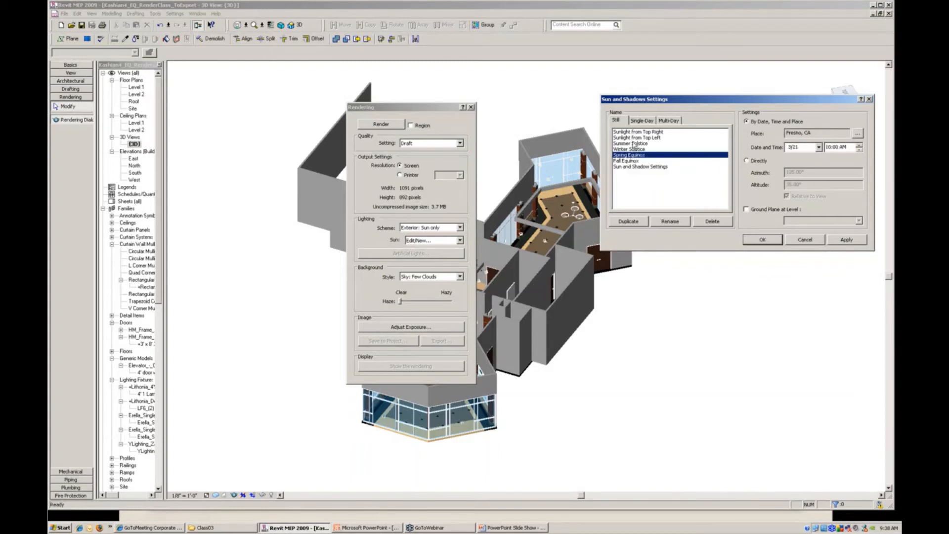
click(633, 143)
click(630, 150)
click(628, 157)
click(620, 149)
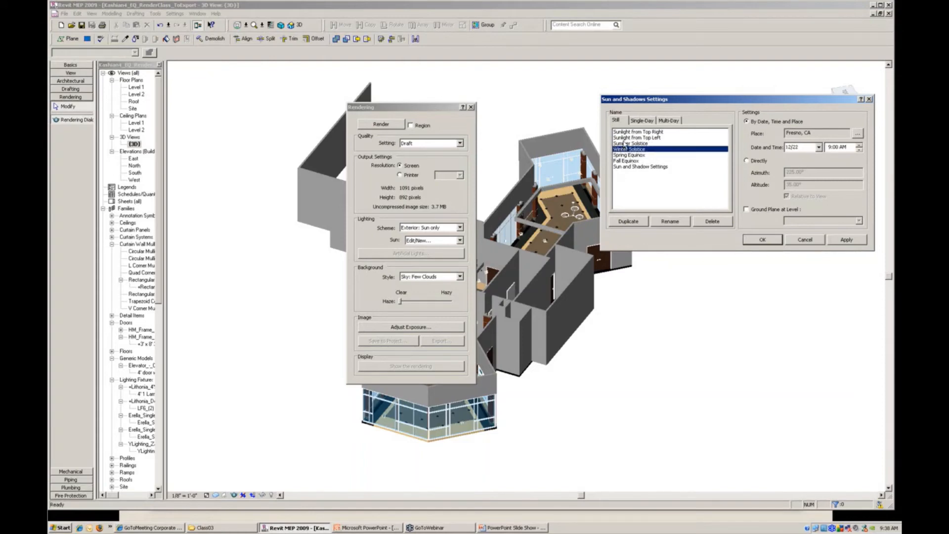
click(623, 142)
click(617, 150)
click(621, 154)
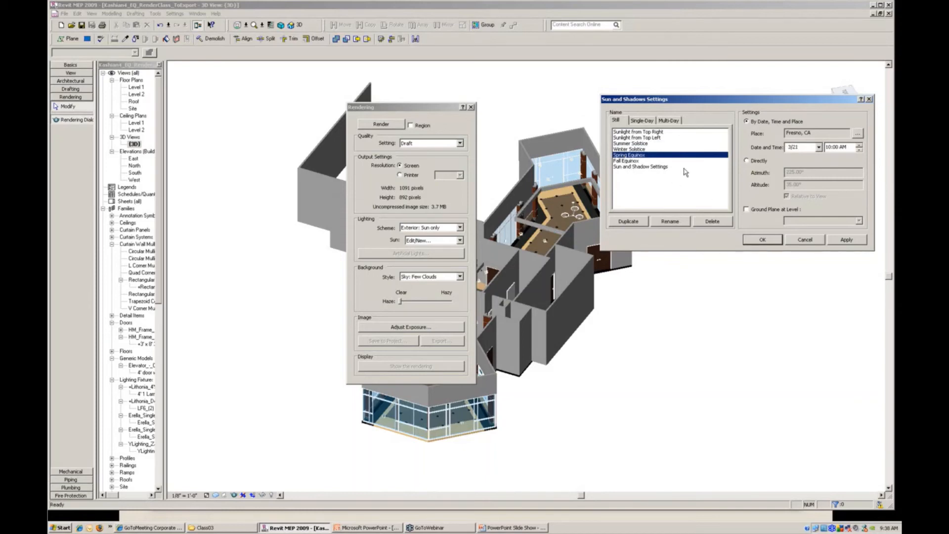
- Choose the Sun and Shadow Settings preset as the rendering's sun and accept the settings
click(627, 167)
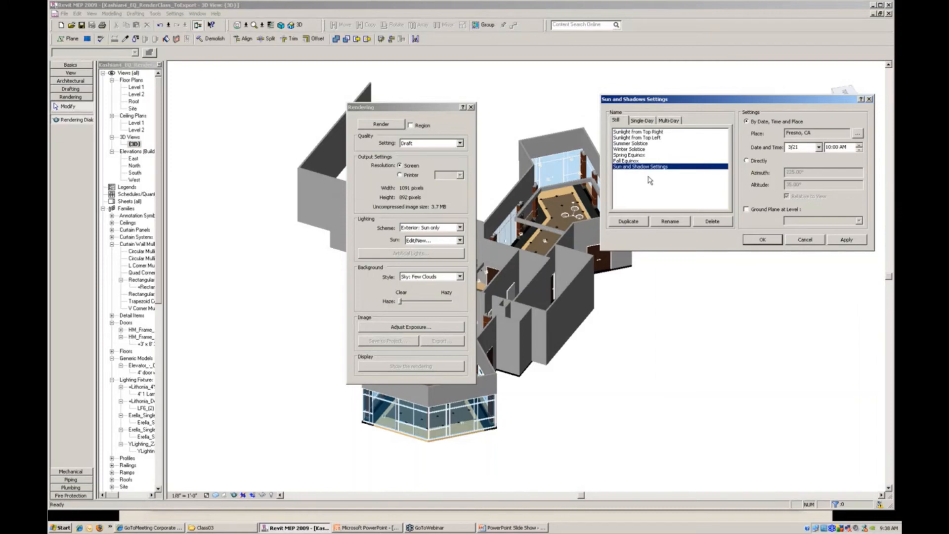
click(756, 242)
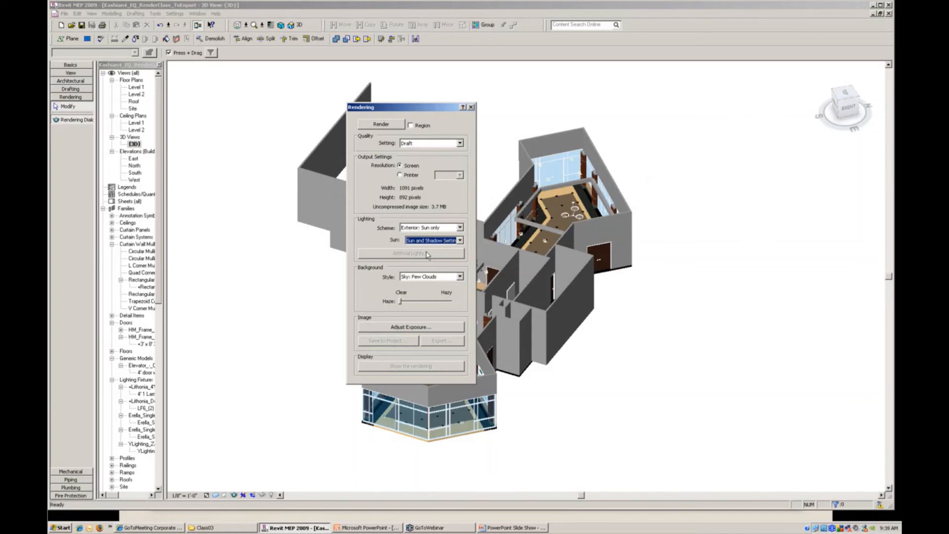
- Try the Exterior: Sun and Artificial lighting scheme and switch back to Exterior: Sun only
click(459, 227)
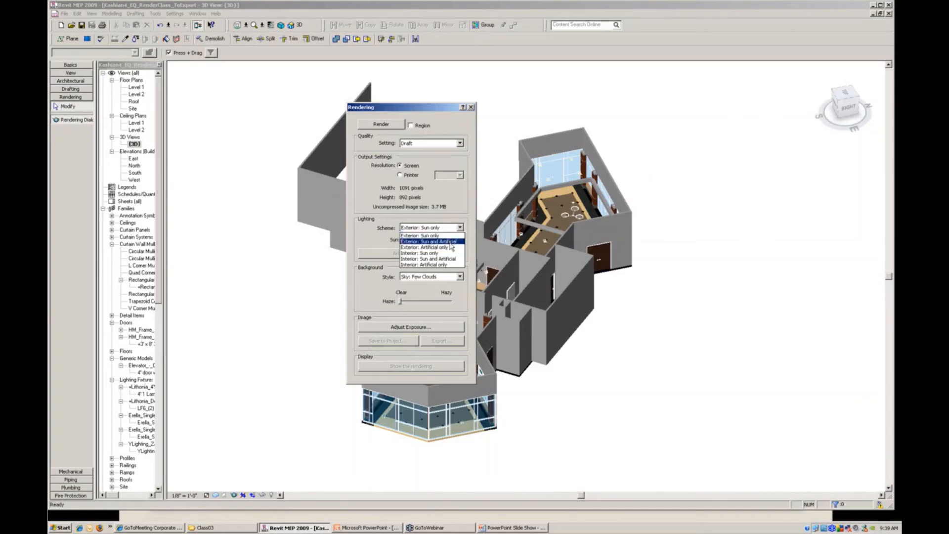
click(447, 242)
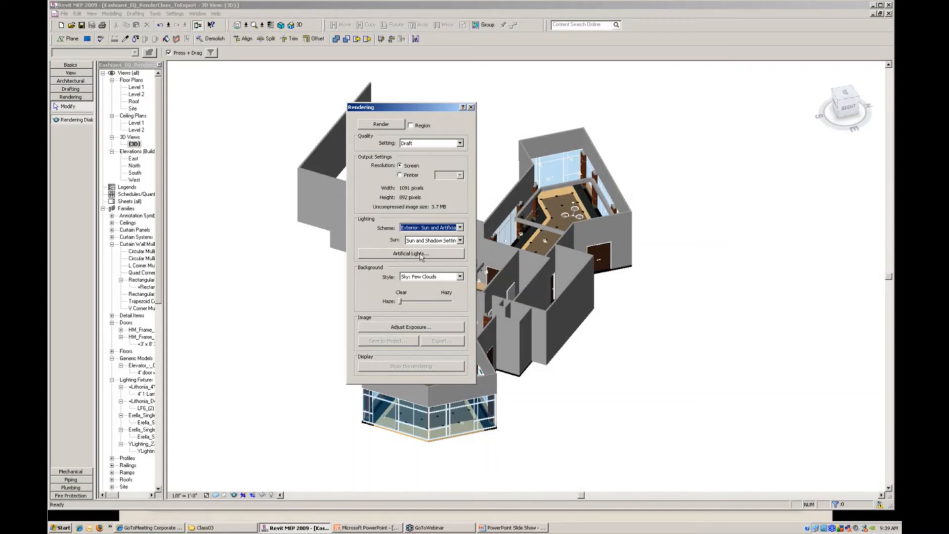
click(459, 227)
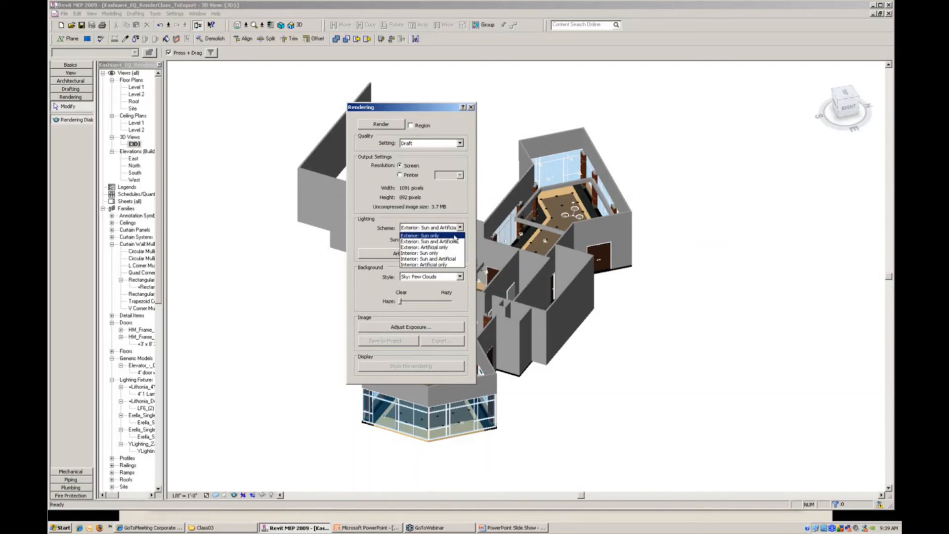
click(454, 236)
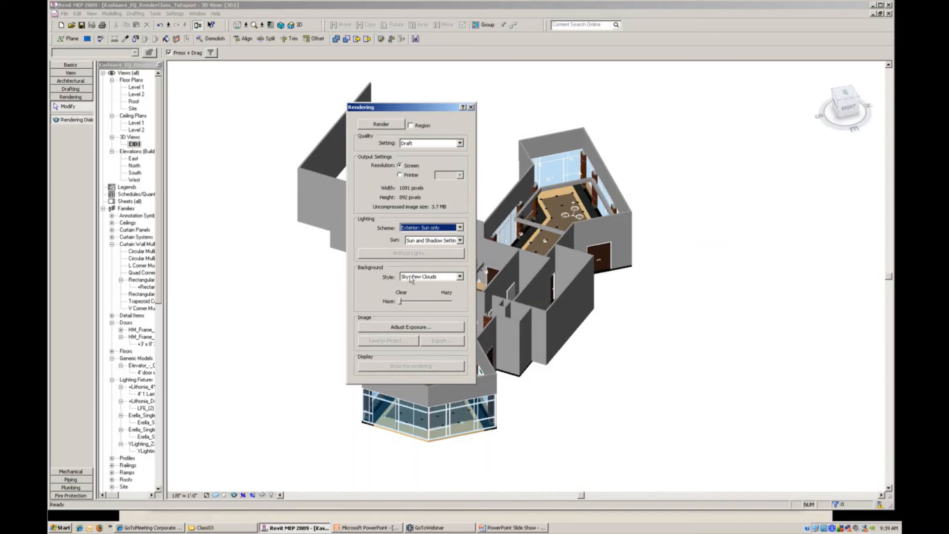
- Set the rendering background style to Color and view the available background colours, keeping the existing one
click(460, 277)
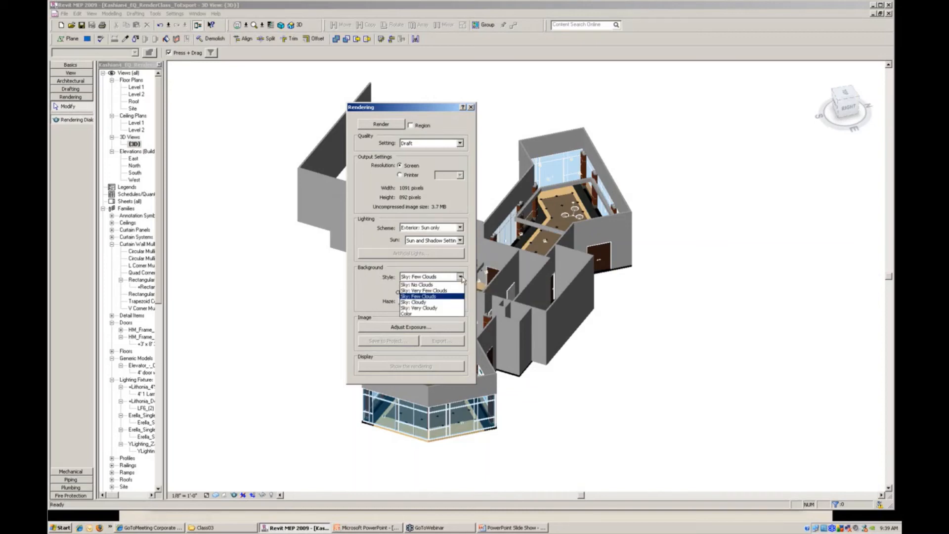
click(411, 315)
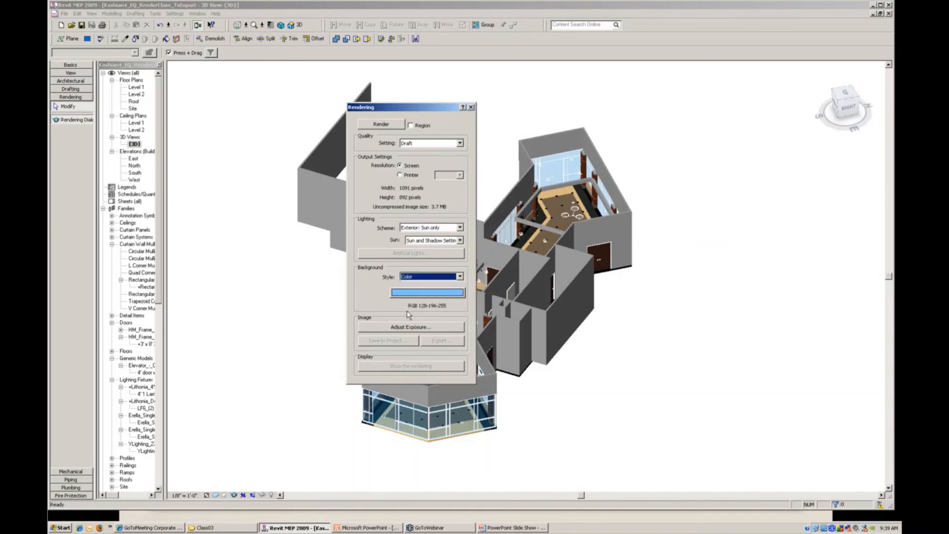
click(426, 294)
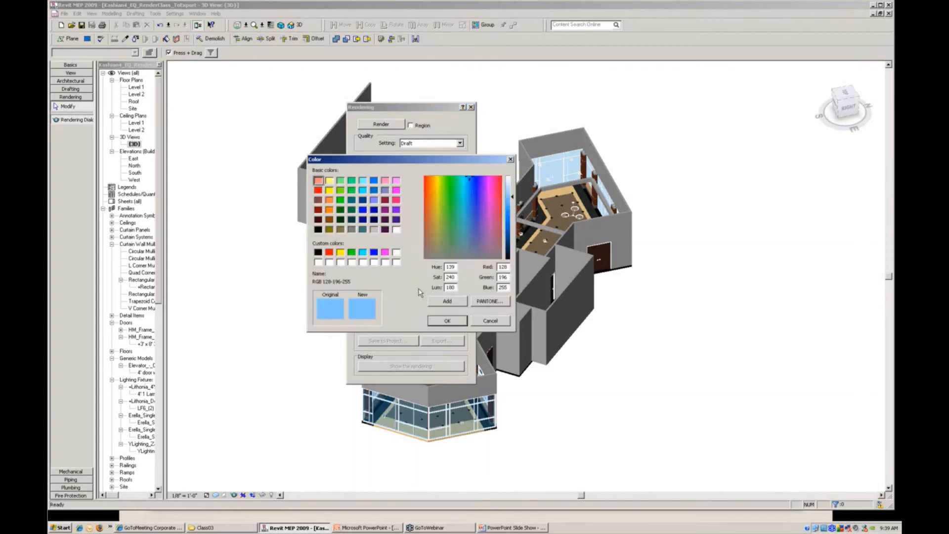
drag(391, 160, 589, 85)
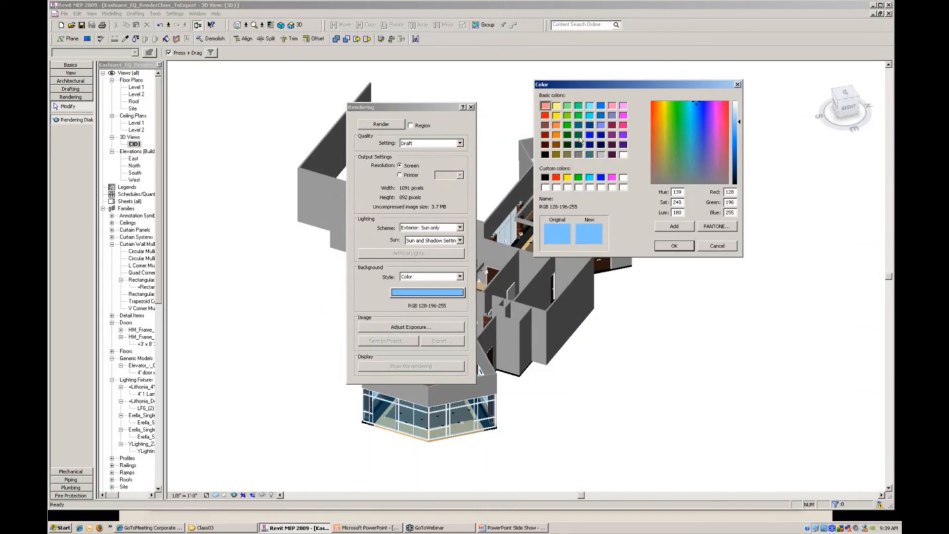
click(722, 247)
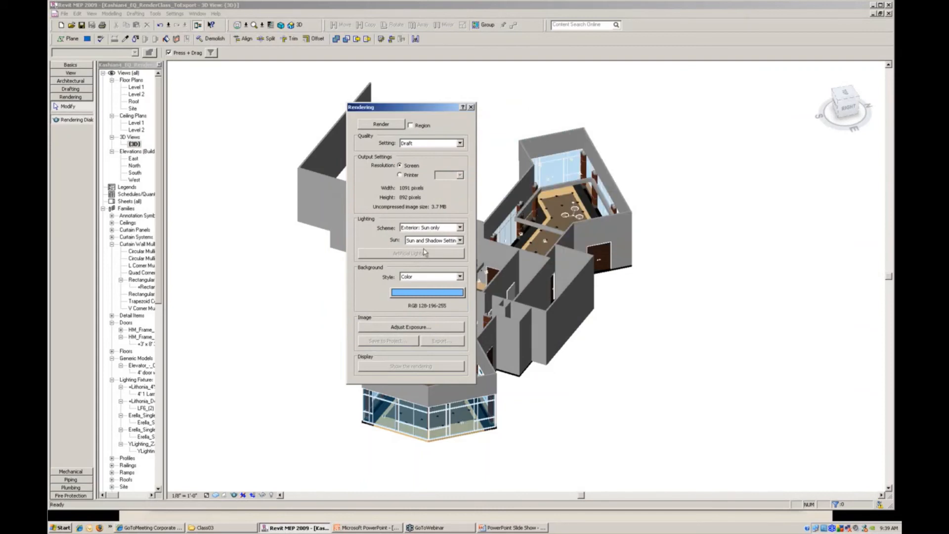
- View the rendering's background styles, keeping Color, and examine the Exposure Control settings, accepting them as they are
click(459, 276)
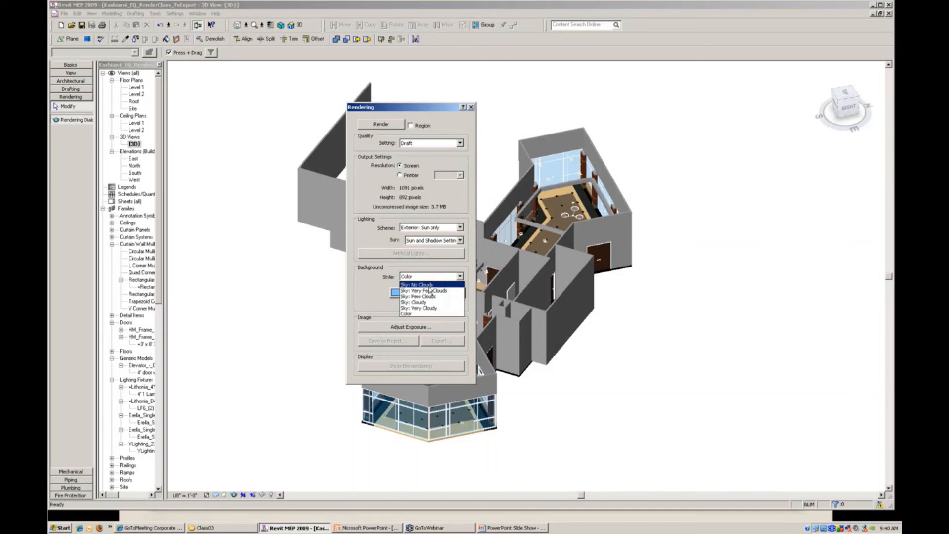
click(371, 307)
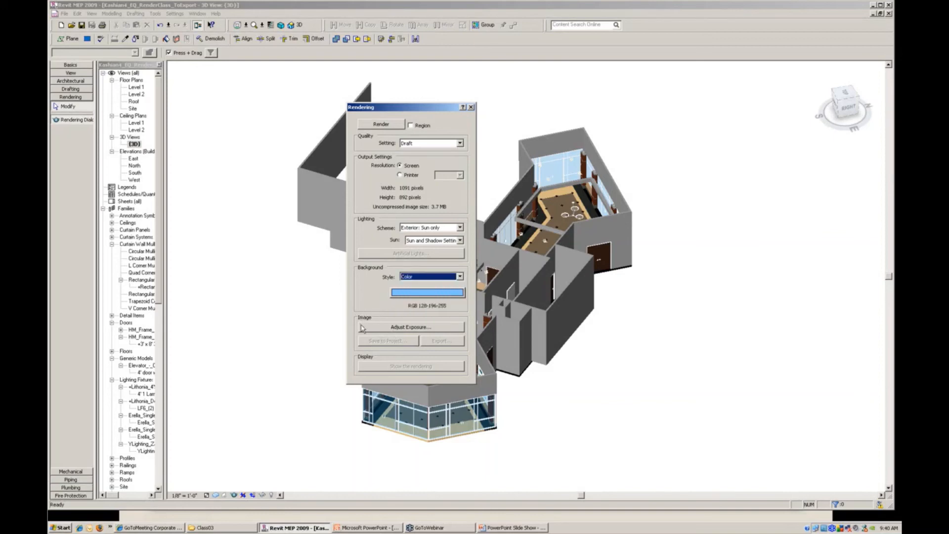
click(408, 327)
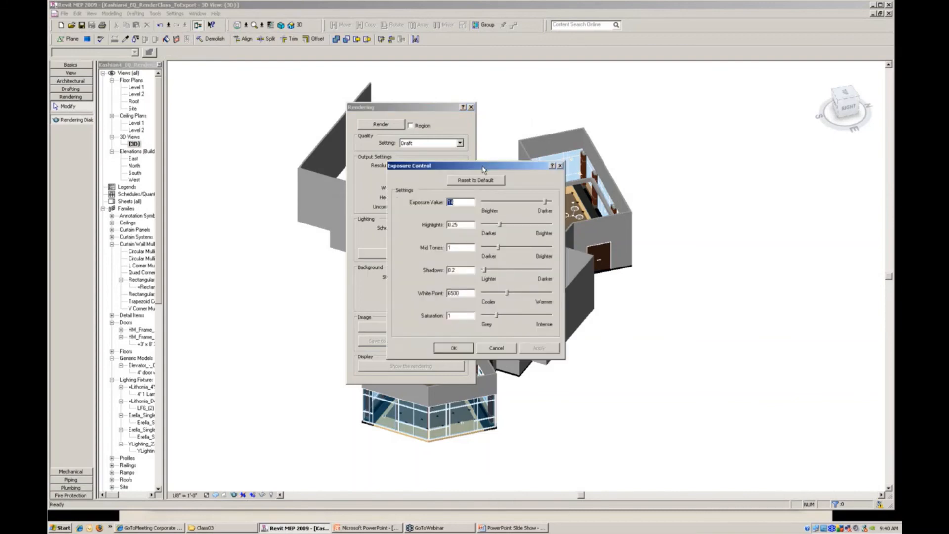
drag(528, 155, 776, 94)
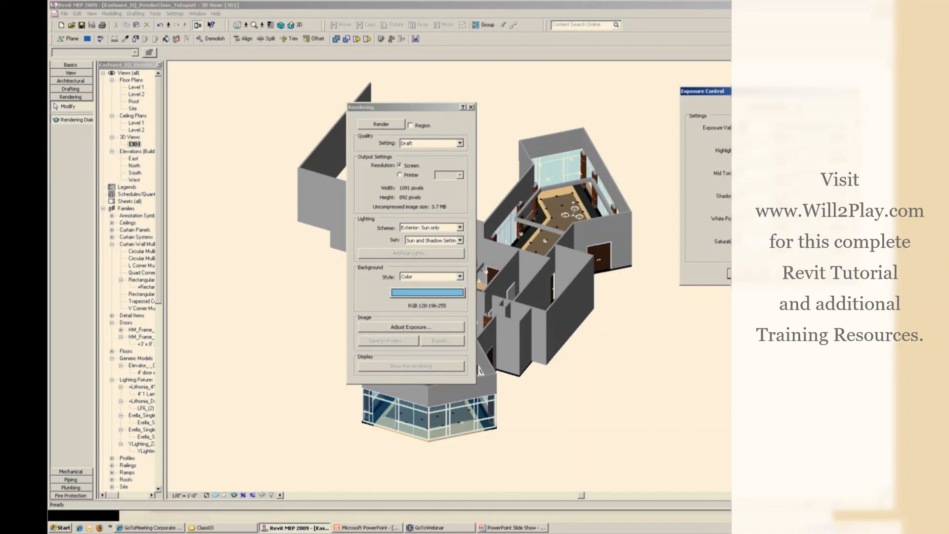
click(746, 274)
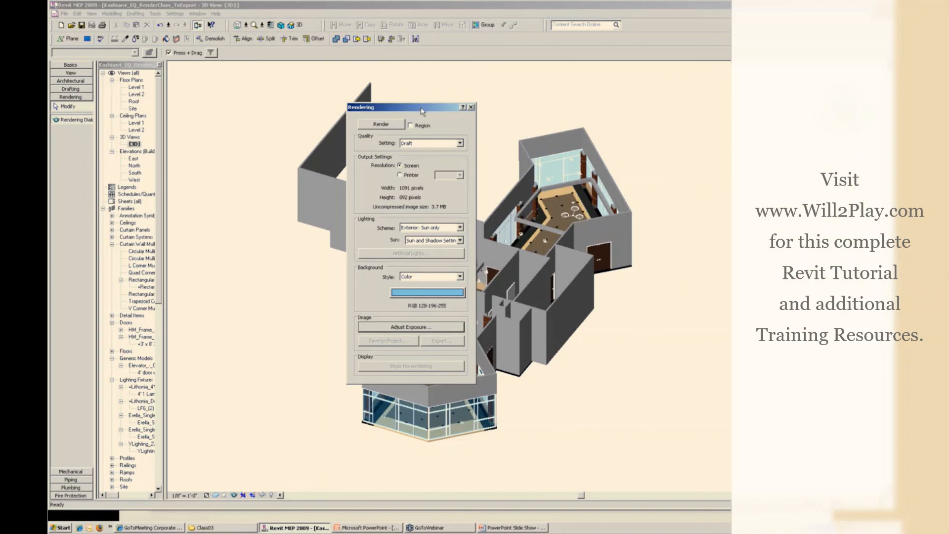
drag(421, 111, 677, 73)
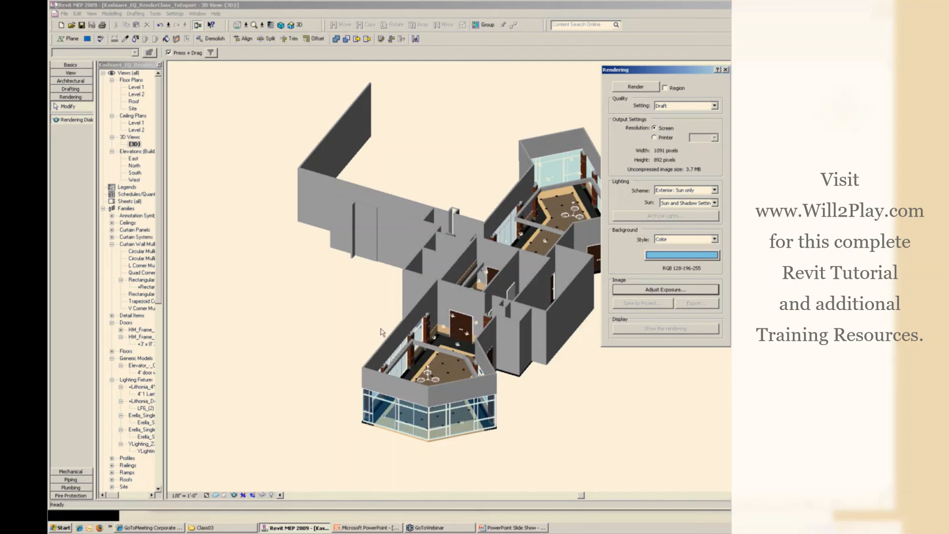
- Switch to the PowerPoint slide show and advance from The Sun System slide to the Standard Lights slide
key(alt+Tab)
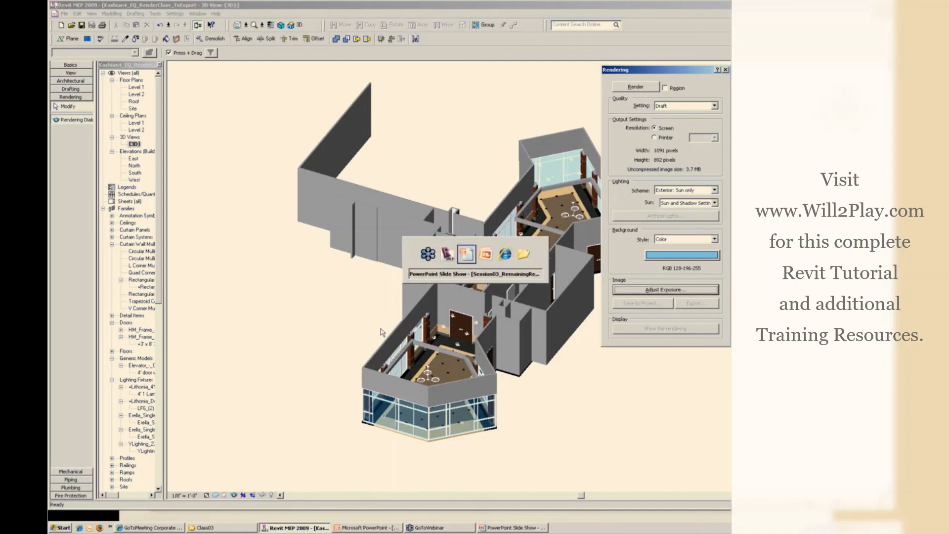
key(alt+Tab)
key(alt+Tab)
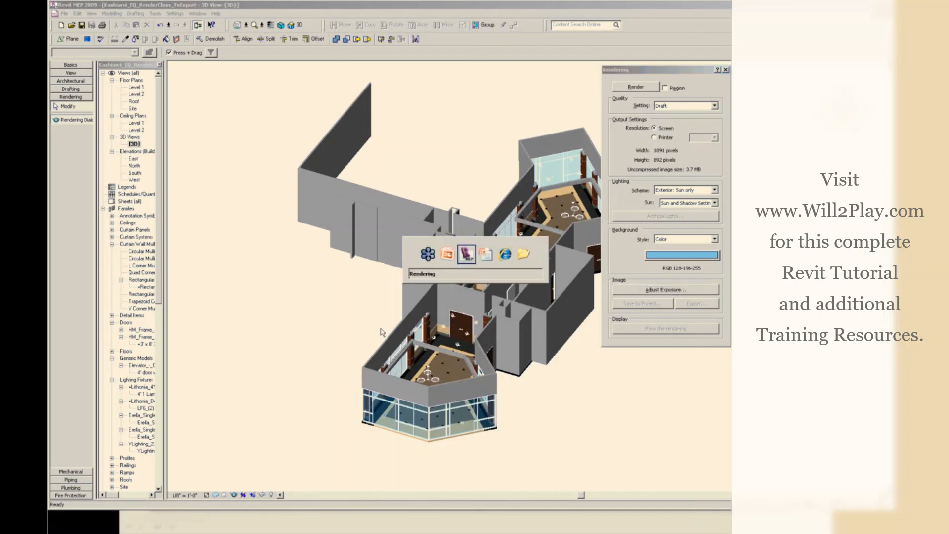
key(alt+Tab)
key(alt+Tab)
key(alt+Tab)
key(alt+Tab)
key(alt+Tab)
key(alt+Tab)
key(alt+Tab)
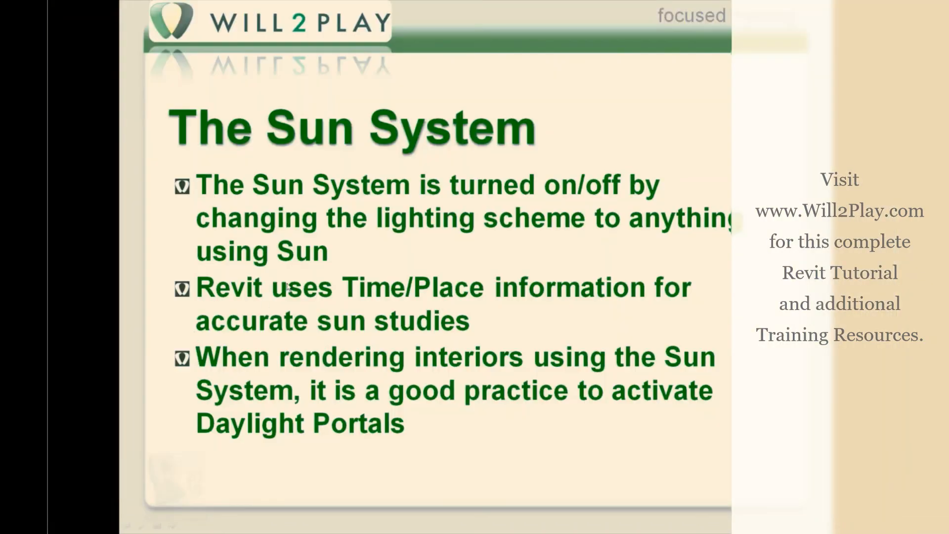
right_click(382, 271)
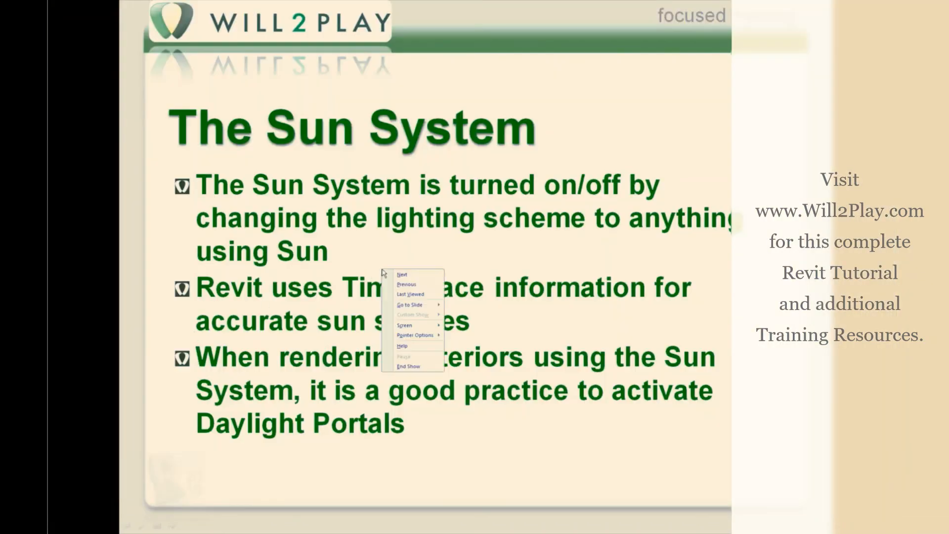
click(401, 276)
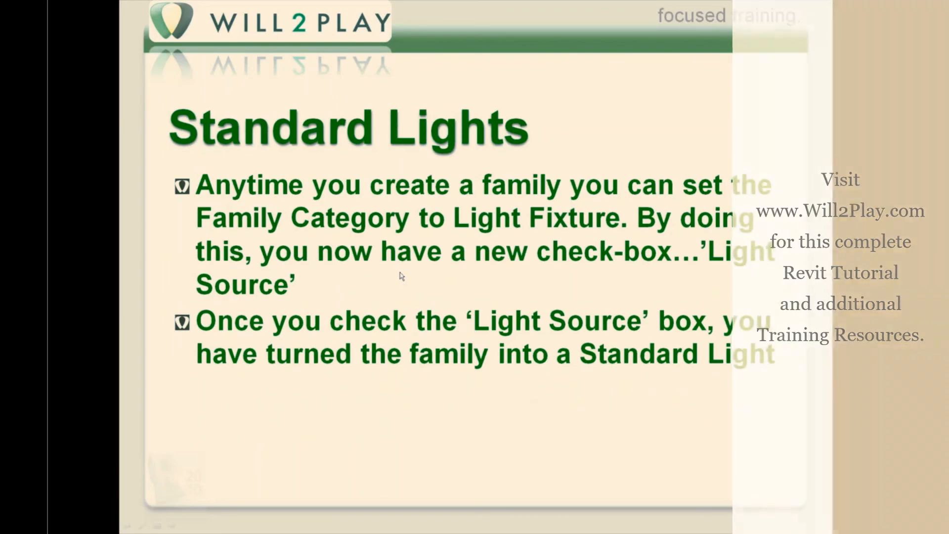